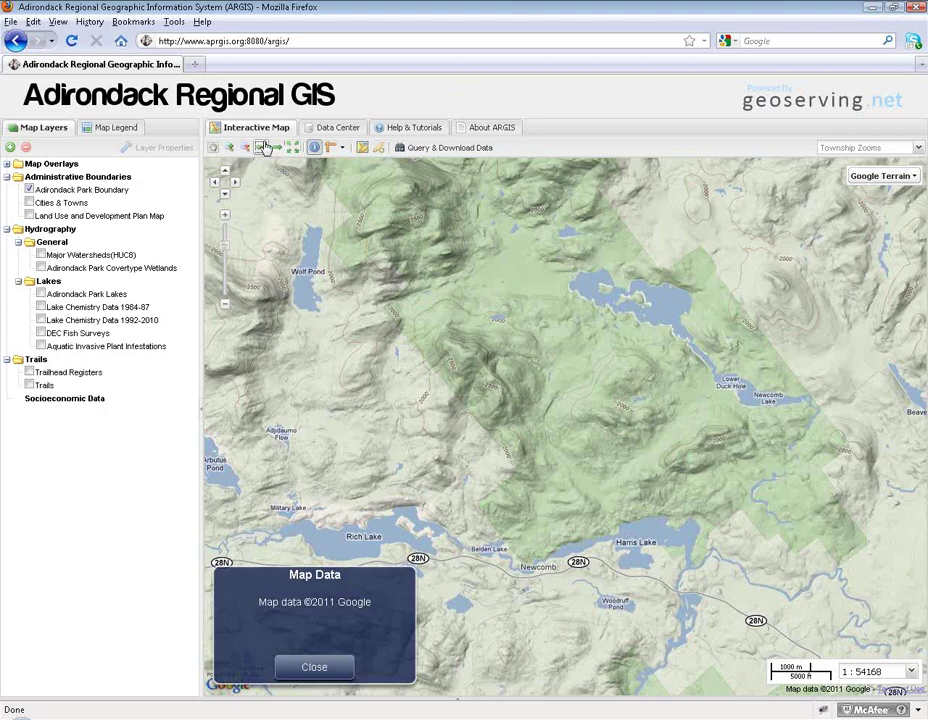
Pan the map slightly and zoom in on the area around Rich Lake and Newcomb
left_click(212, 148)
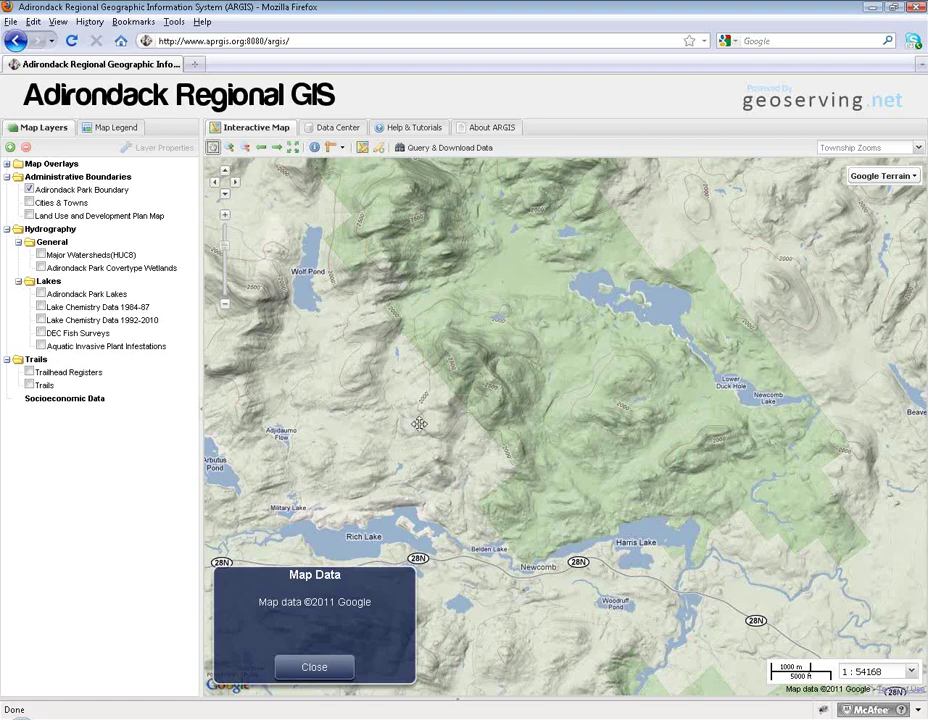
left_click_drag(473, 453, 499, 436)
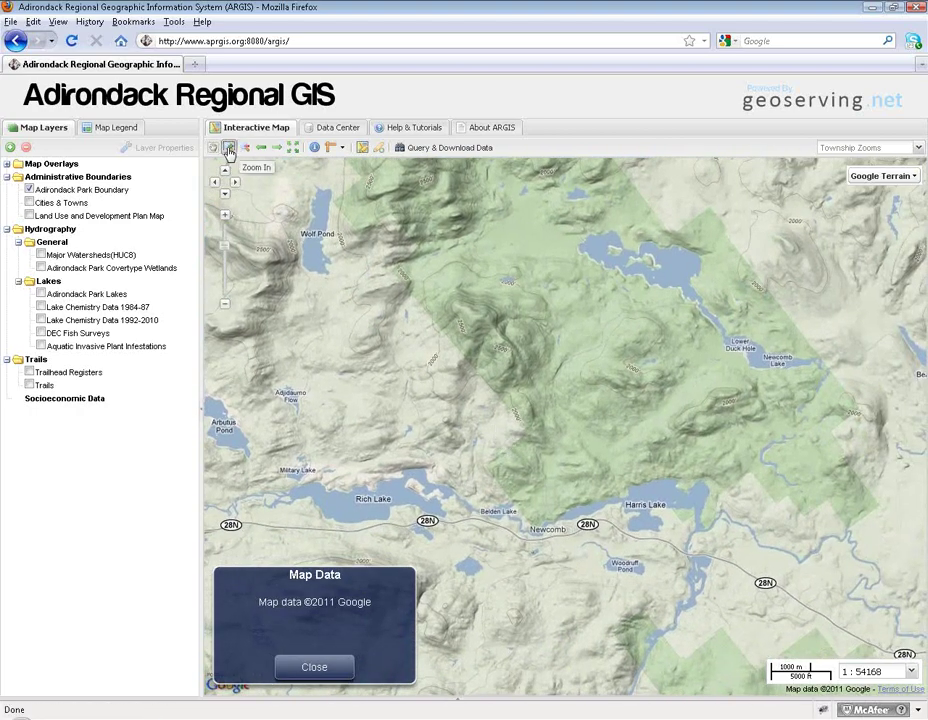
left_click(228, 148)
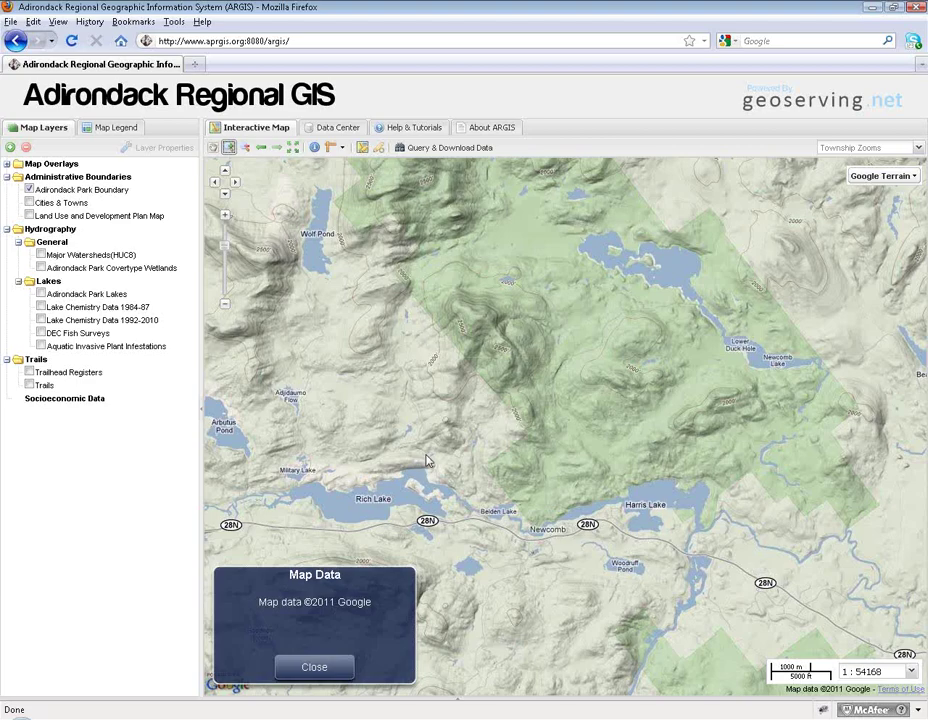
left_click_drag(403, 389, 583, 566)
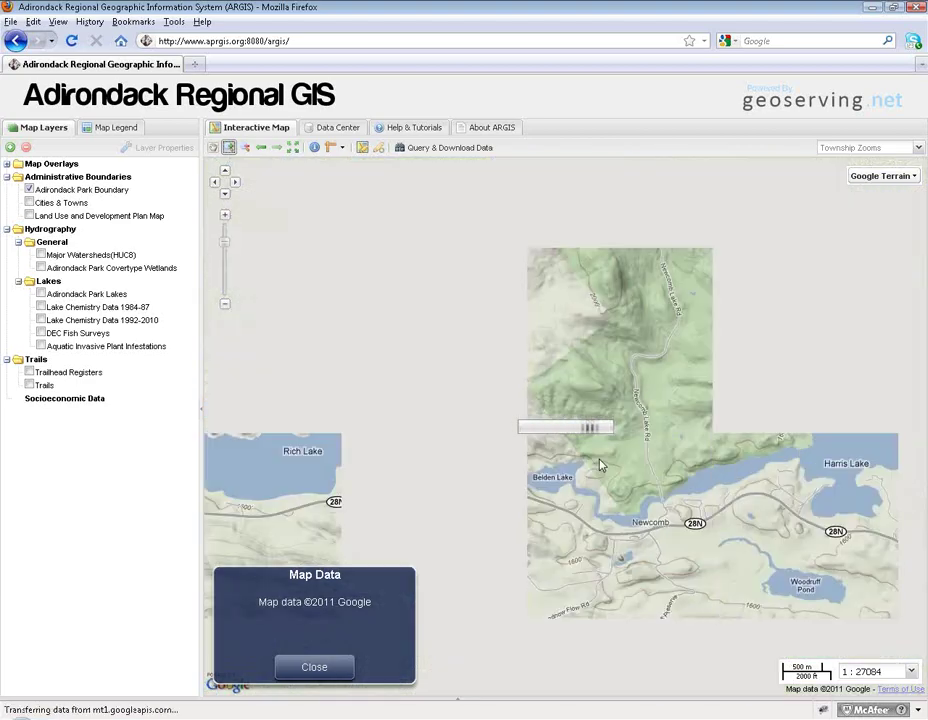
Cycle through the previous and next map extents, view the visible extent, and return to the earlier view around Newcomb
left_click(262, 151)
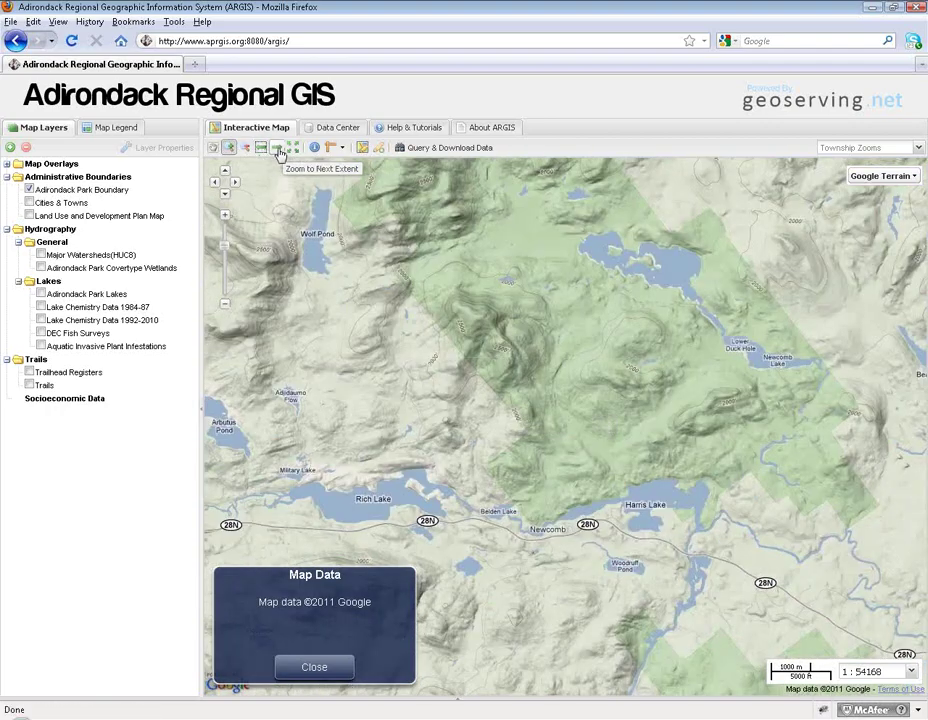
left_click(279, 150)
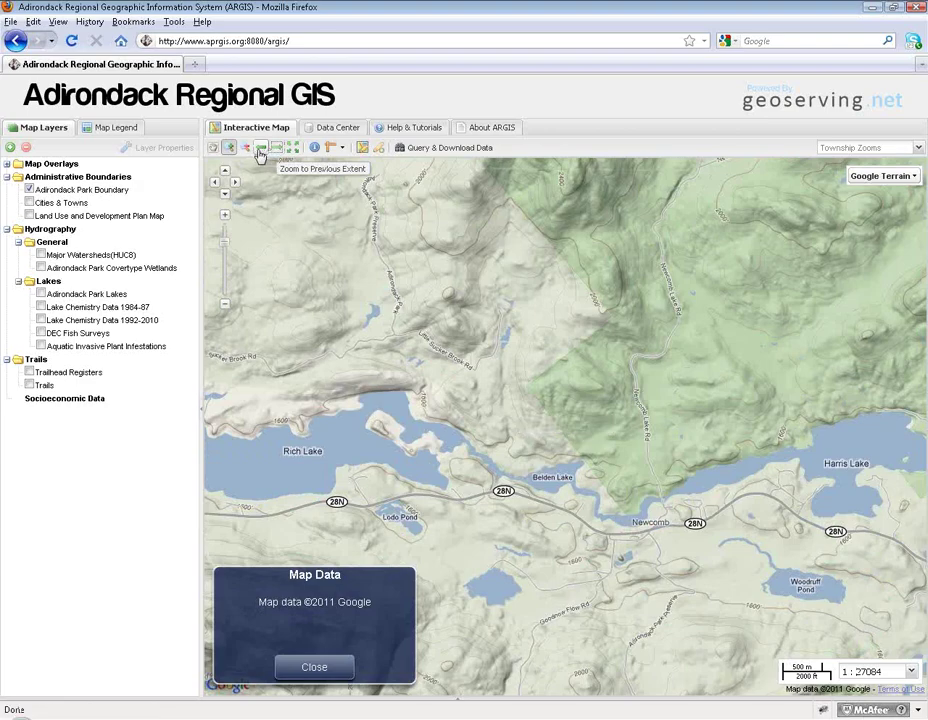
left_click(260, 151)
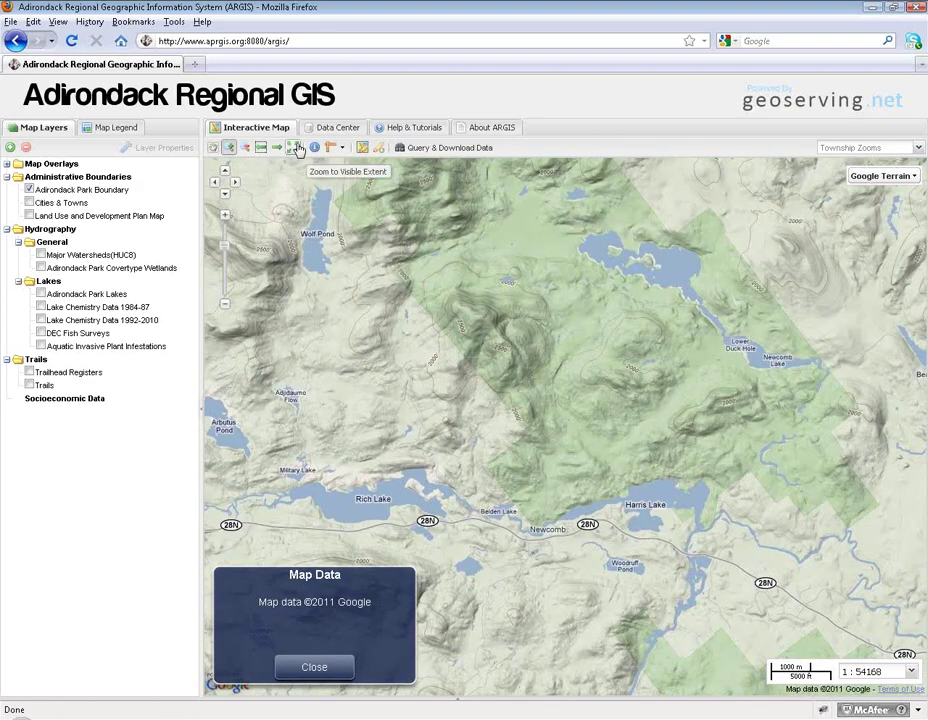
left_click(296, 148)
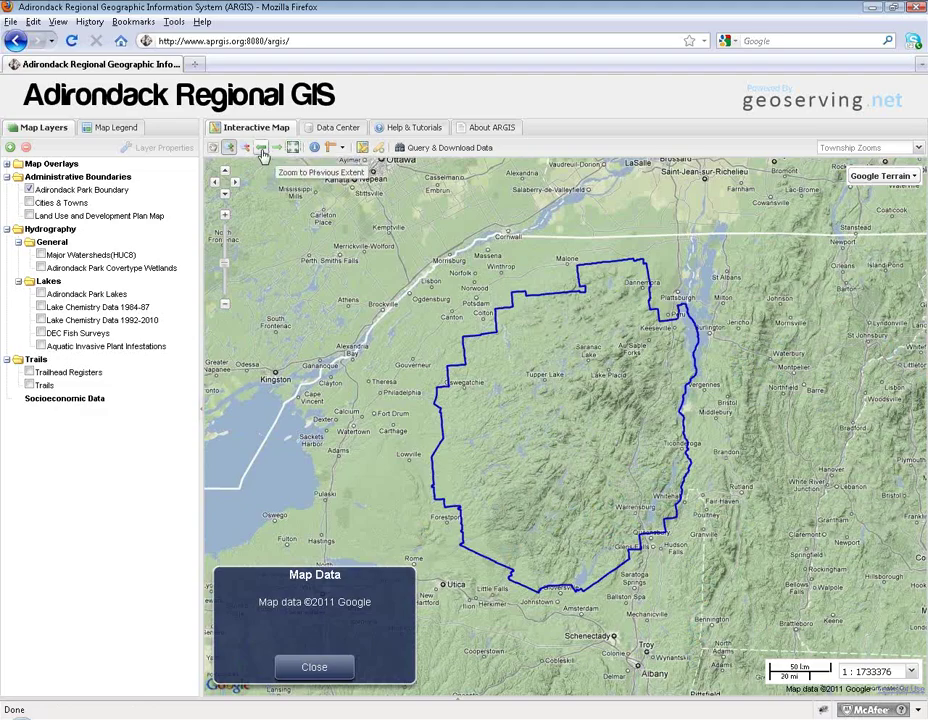
left_click(261, 149)
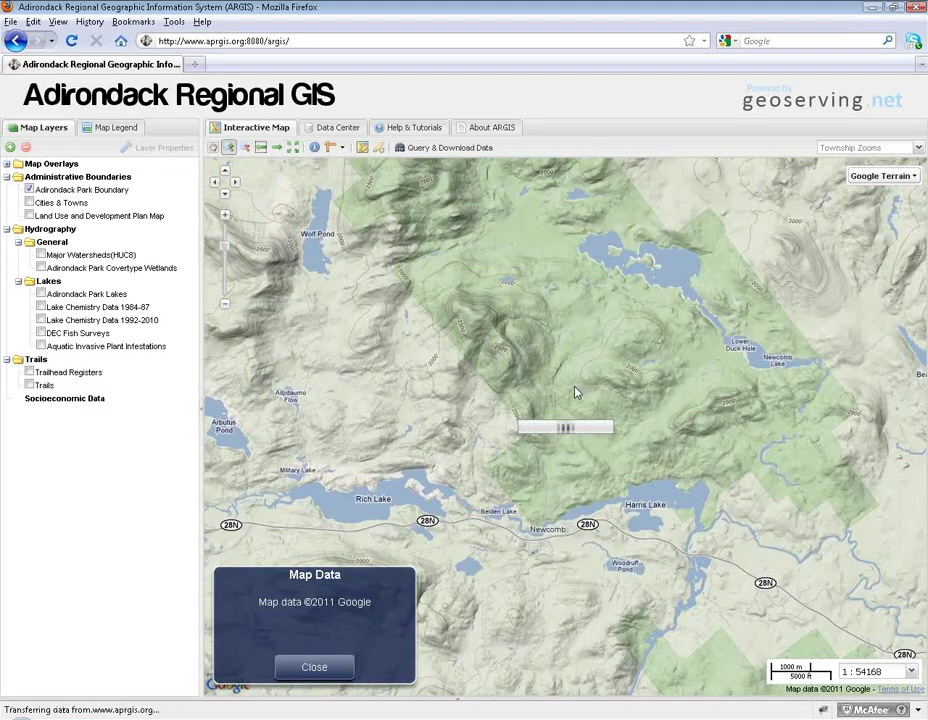
Turn on the Land Use and Development Plan Map layer and display the map legend
left_click(315, 148)
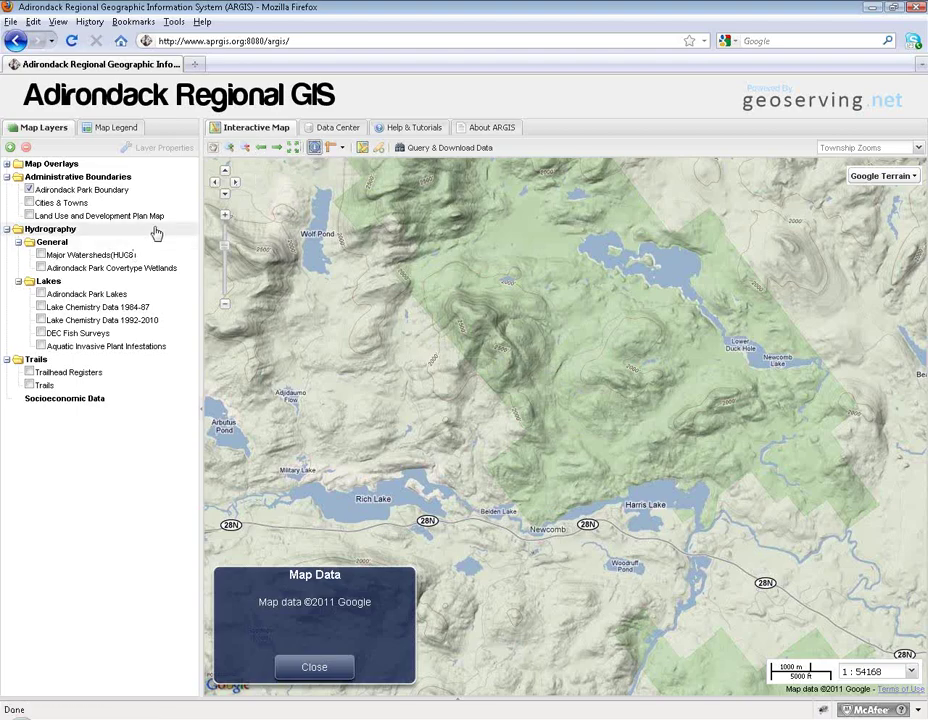
left_click(29, 216)
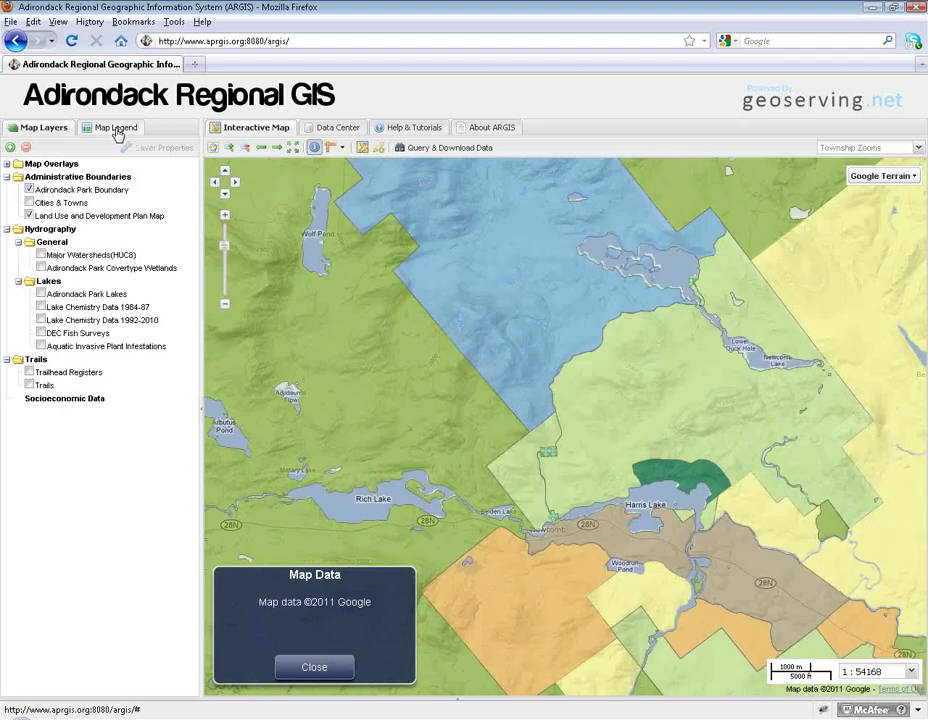
left_click(116, 128)
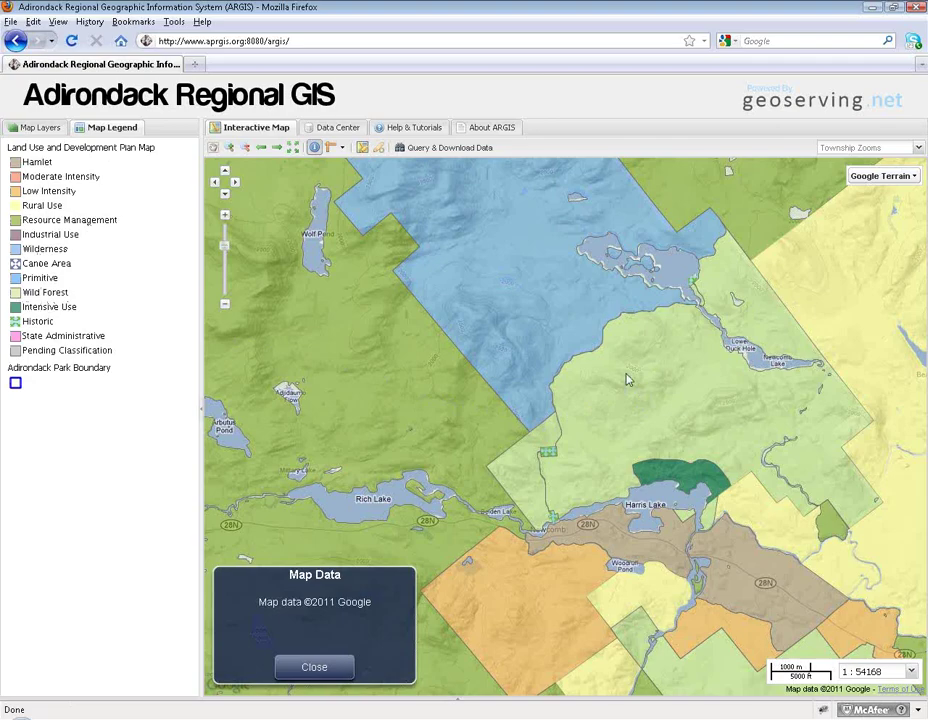
Identify the blue Wilderness area north of Newcomb and open its management plan in a new browser tab
left_click(314, 148)
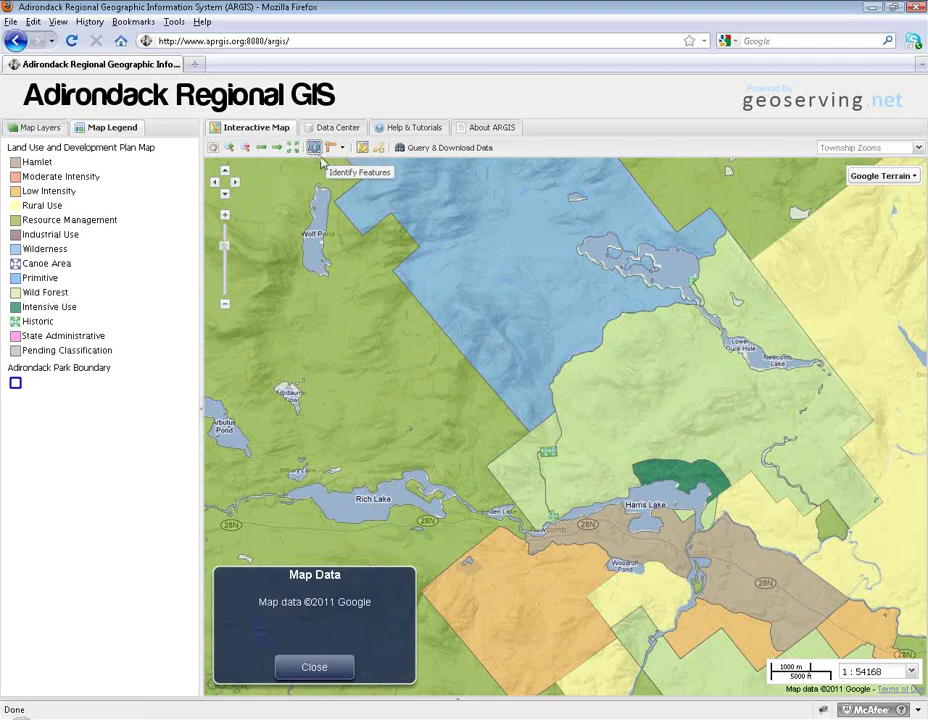
left_click(496, 243)
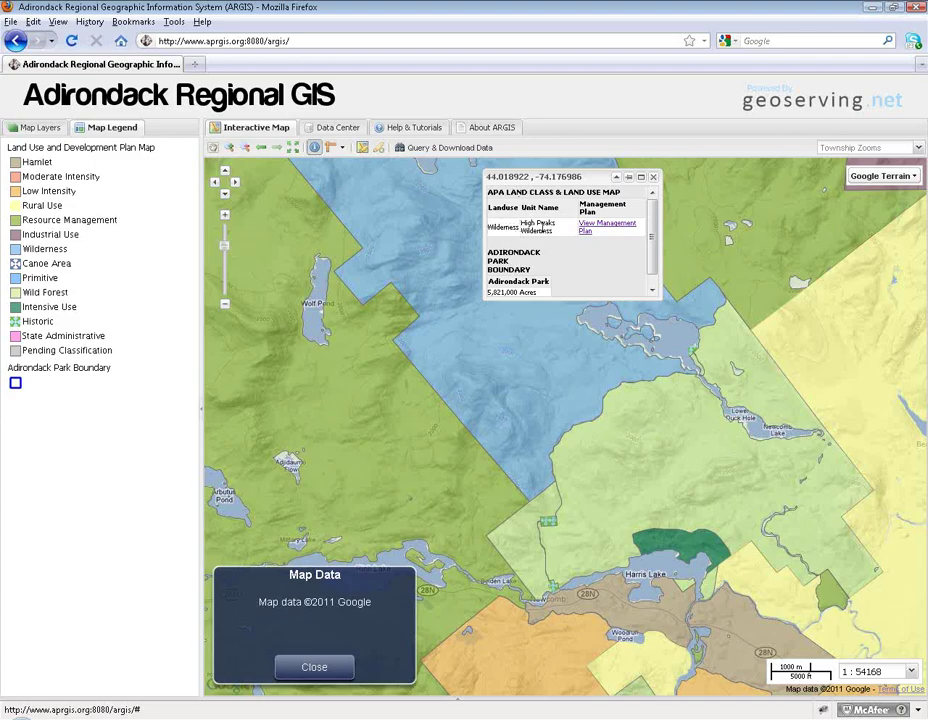
right_click(587, 229)
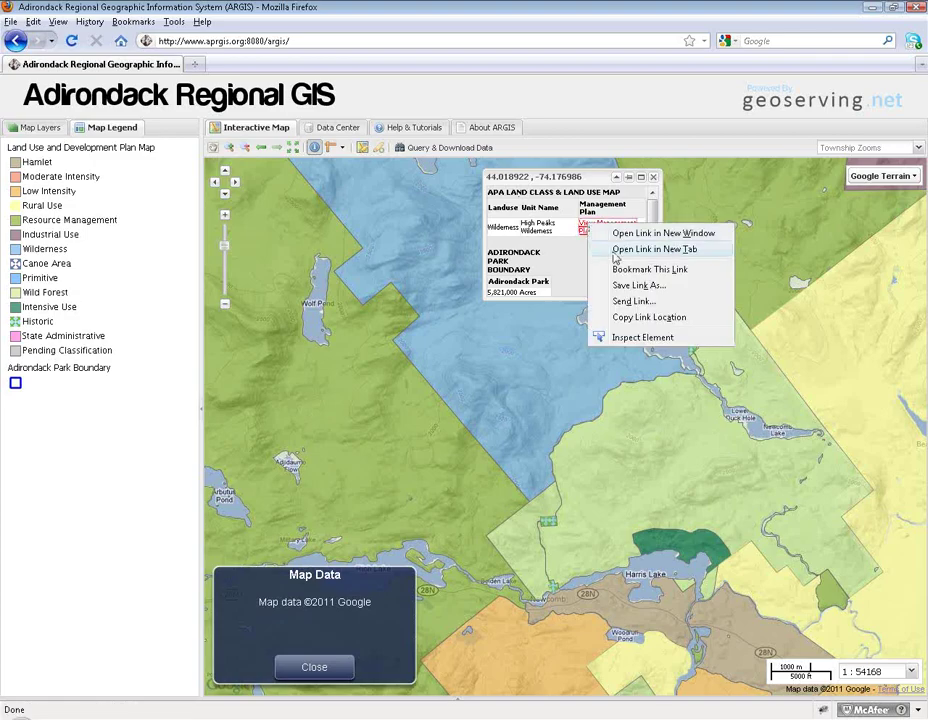
left_click(621, 249)
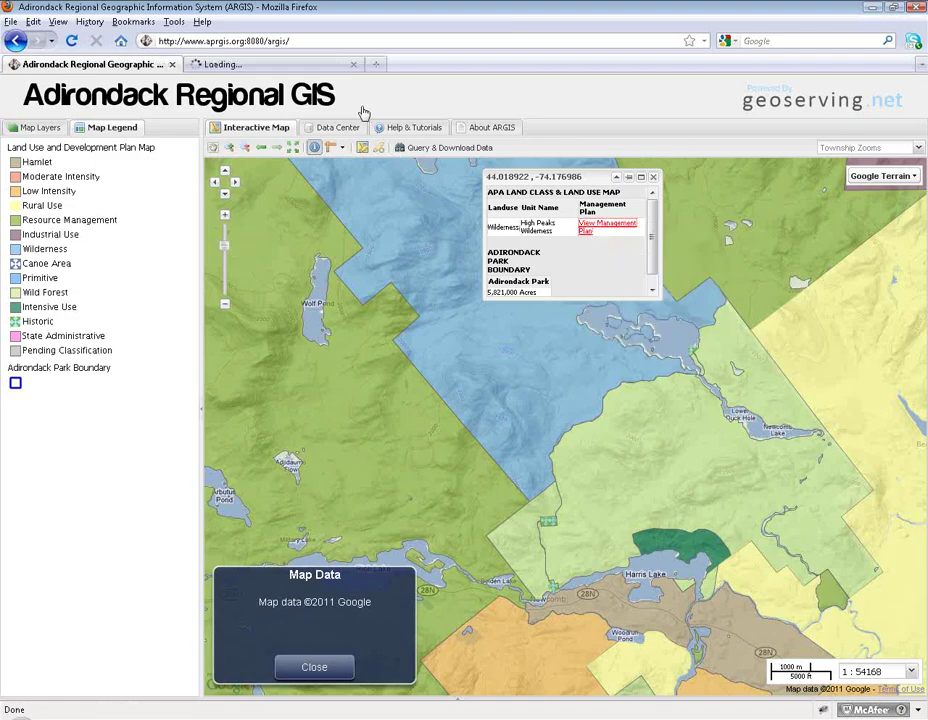
View the High Peaks Wilderness management plan page, close it, and dismiss the wilderness area's identify results
left_click(331, 70)
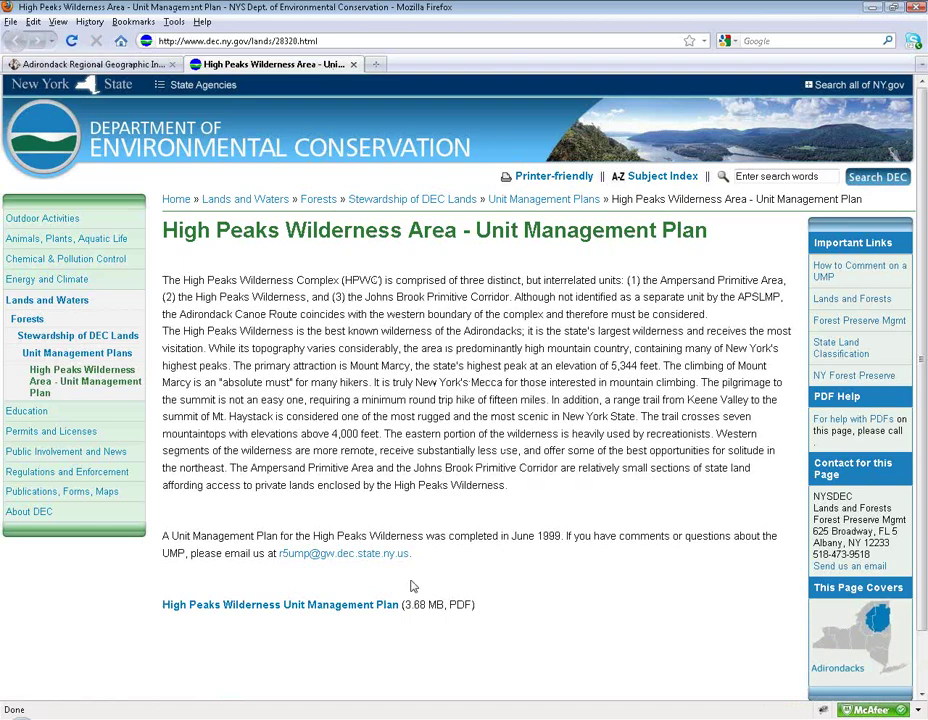
left_click(353, 64)
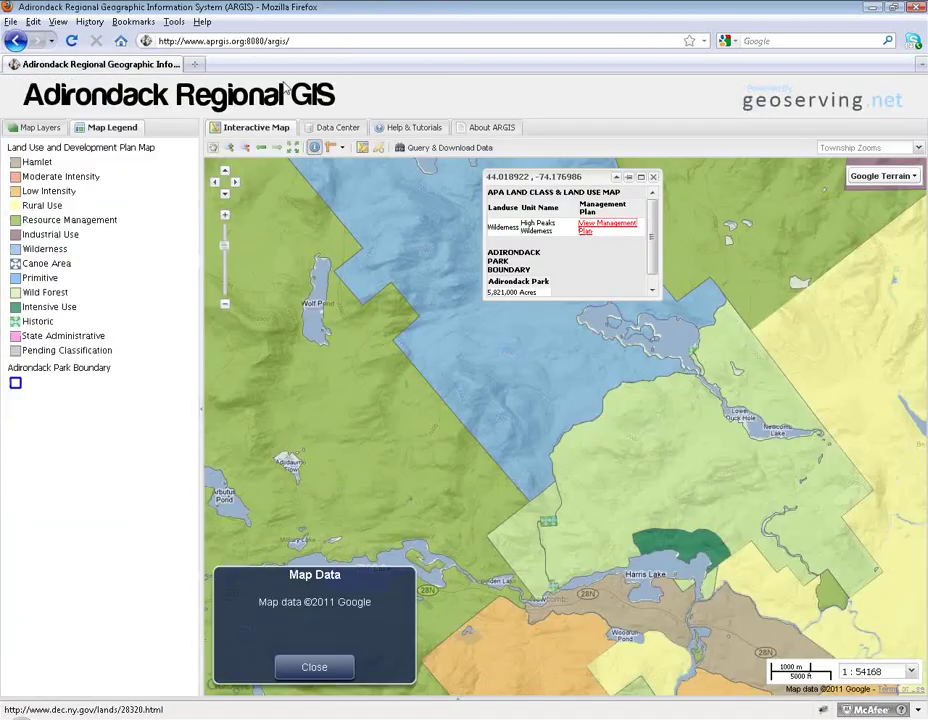
left_click(653, 177)
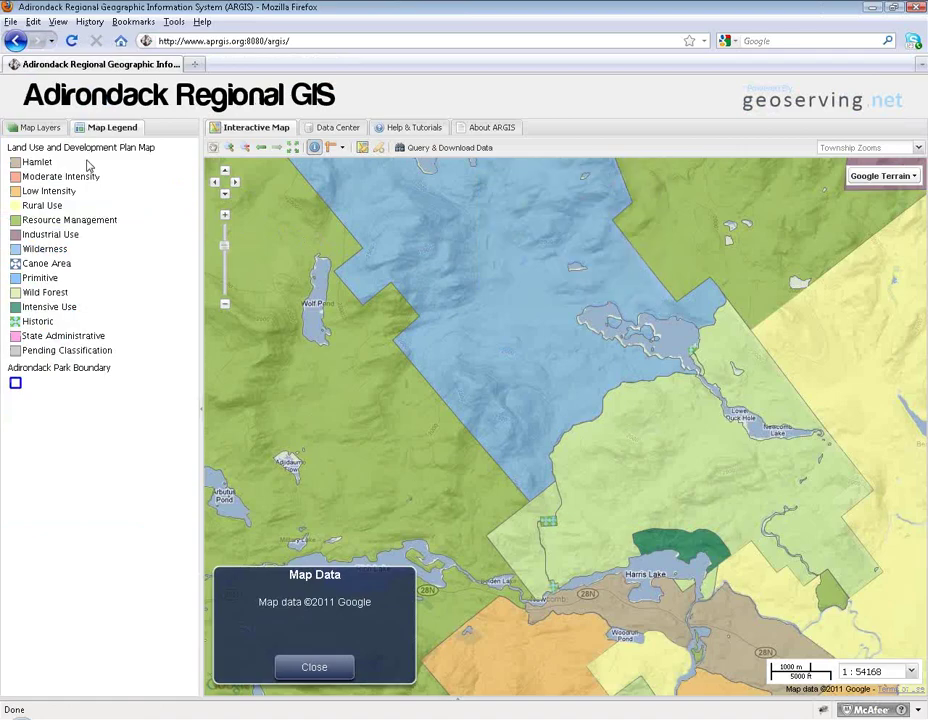
Hide the Land Use and Development Plan Map and Adirondack Park Boundary layers and turn on the Trails layer
left_click(41, 128)
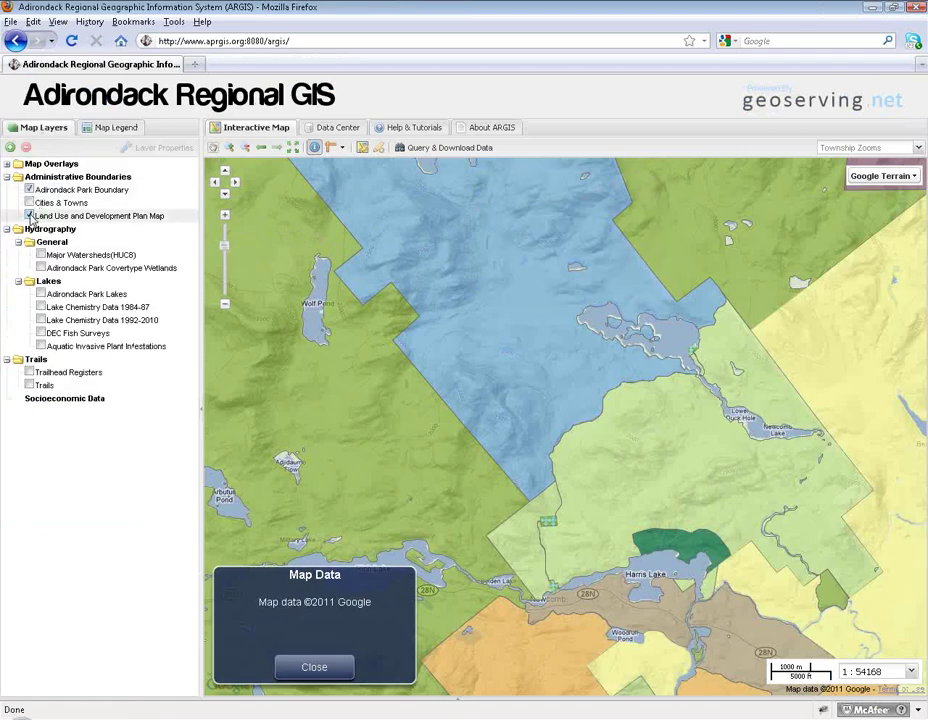
left_click(30, 216)
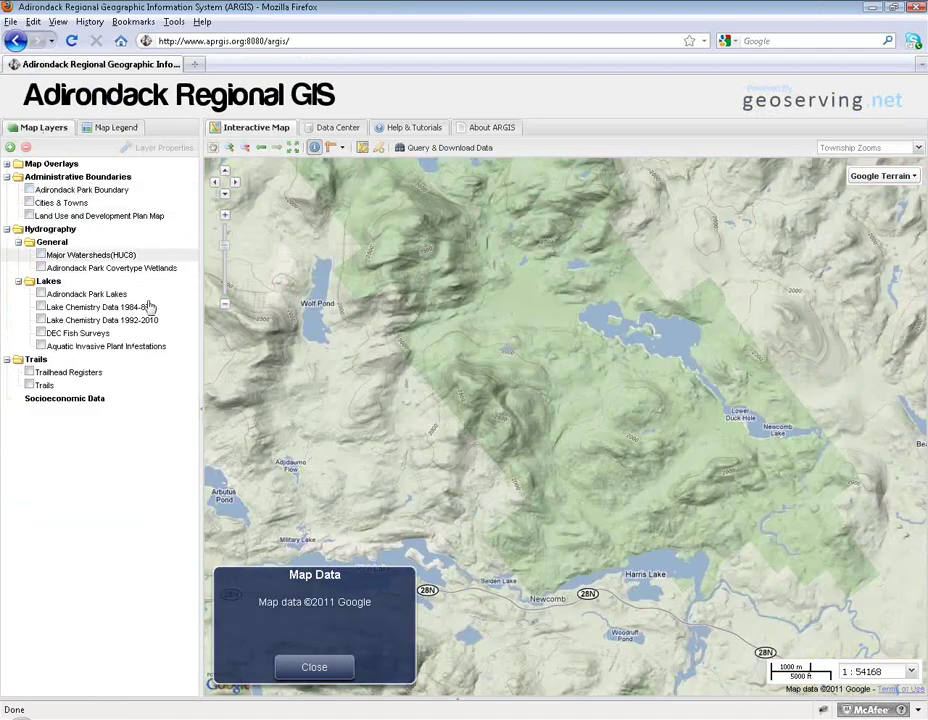
left_click(30, 386)
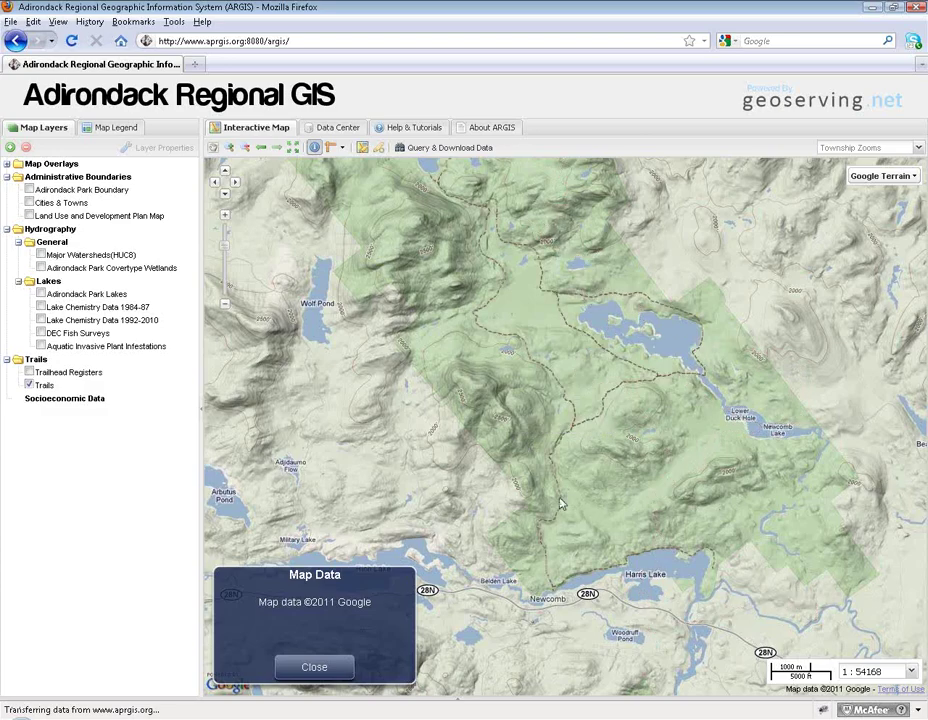
Identify the trail segment southwest of the large lake to view its permitted uses, and close the results
left_click(314, 147)
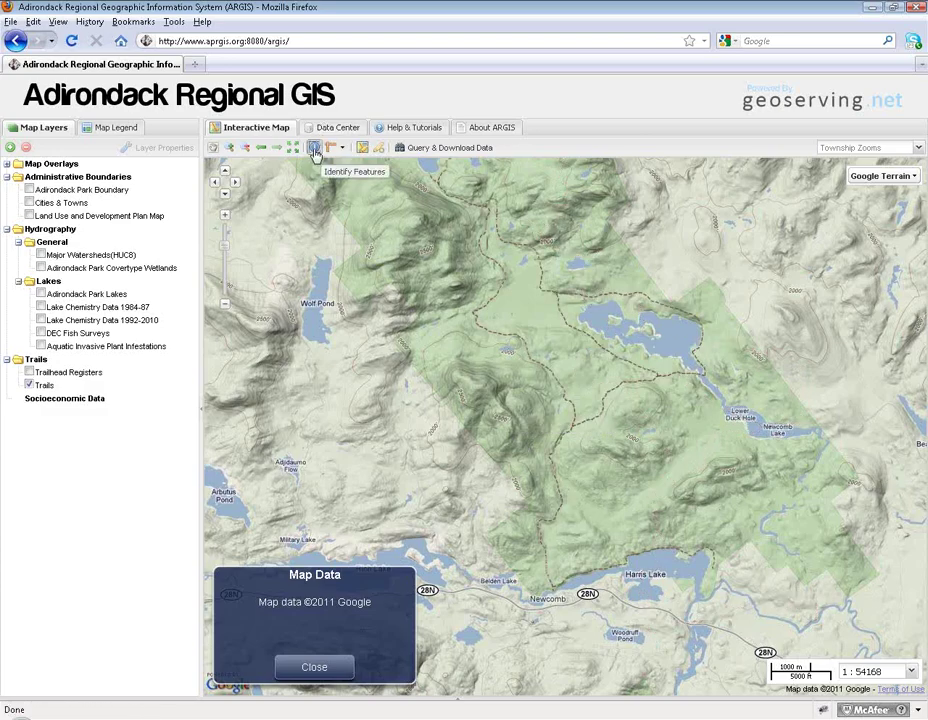
left_click(533, 372)
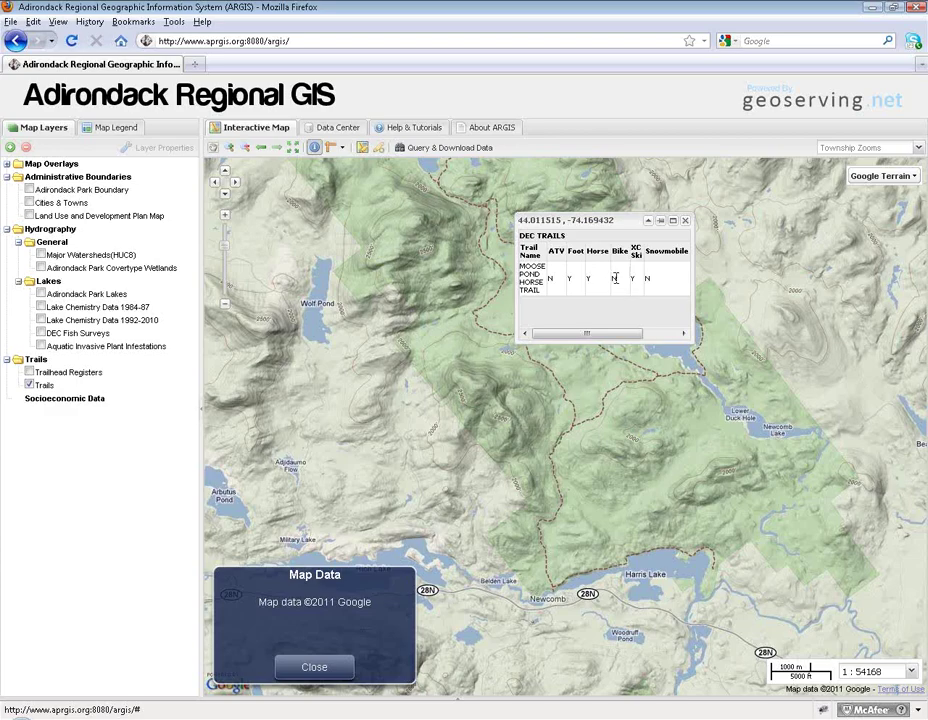
left_click(685, 220)
Turn on the Trailhead Registers layer, identify the register at Newcomb, and open its register report
left_click(32, 373)
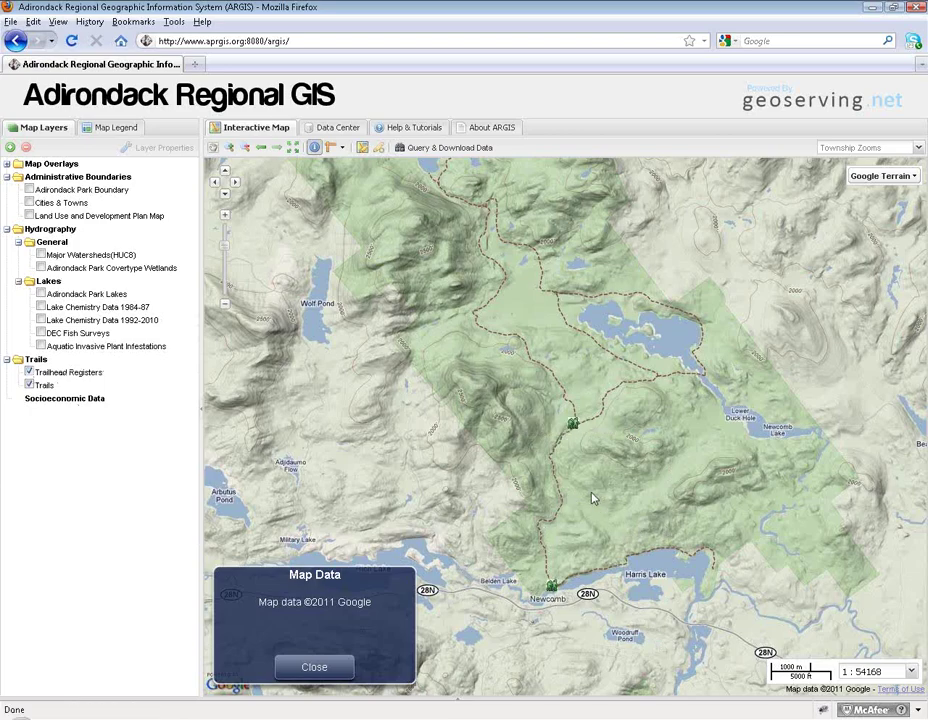
left_click(552, 588)
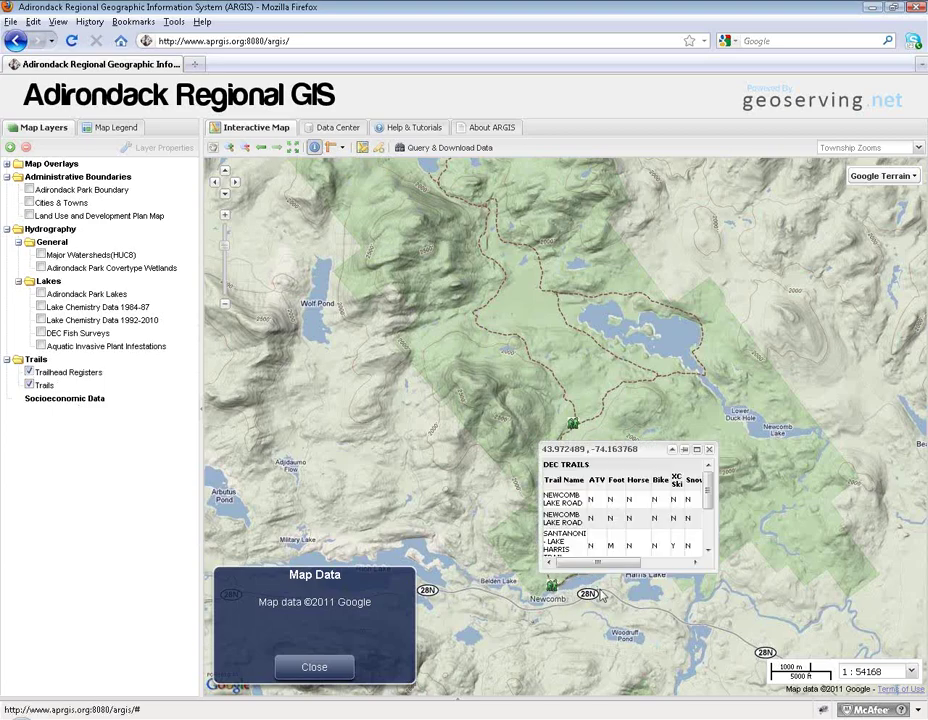
scroll(650, 510, "down", 3)
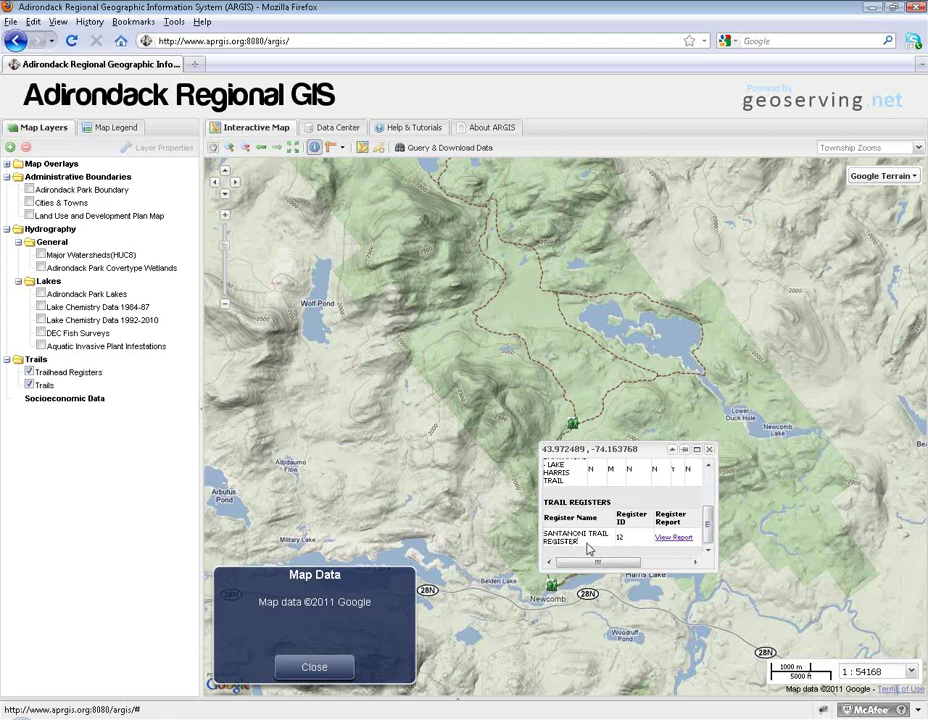
left_click(675, 540)
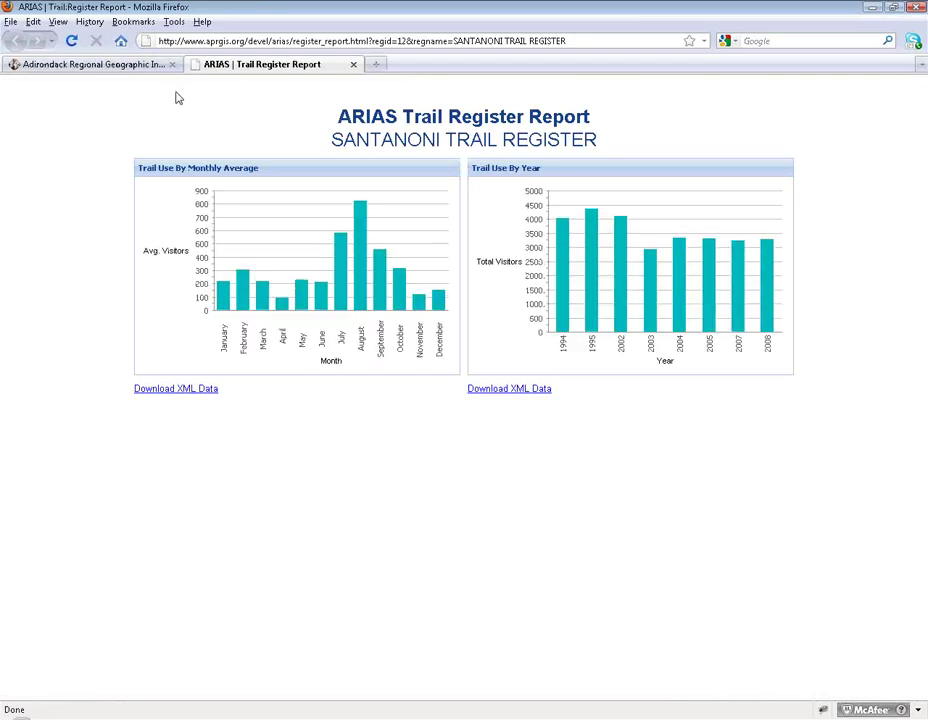
Examine the Santanoni register's monthly trail use chart, then close the report and the register's identify results
mouse_move(244, 285)
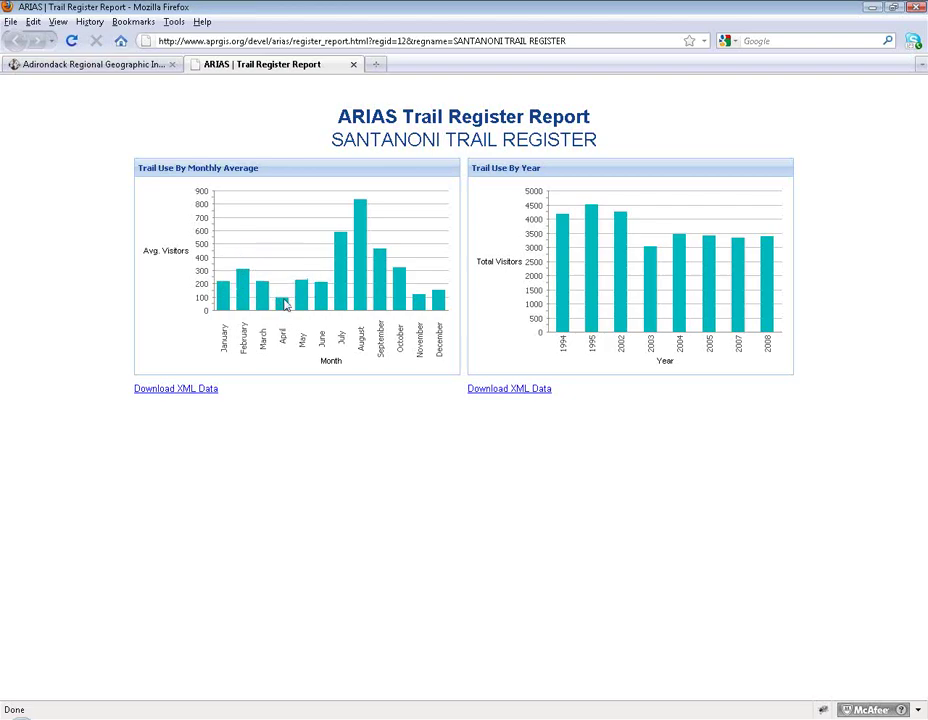
mouse_move(359, 222)
left_click(353, 64)
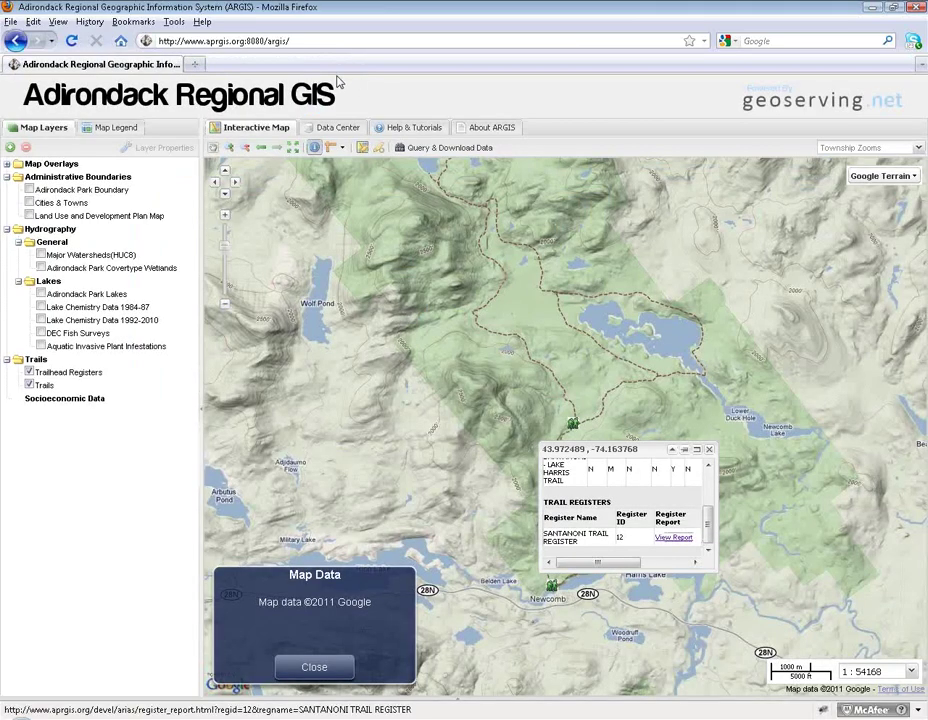
left_click(709, 452)
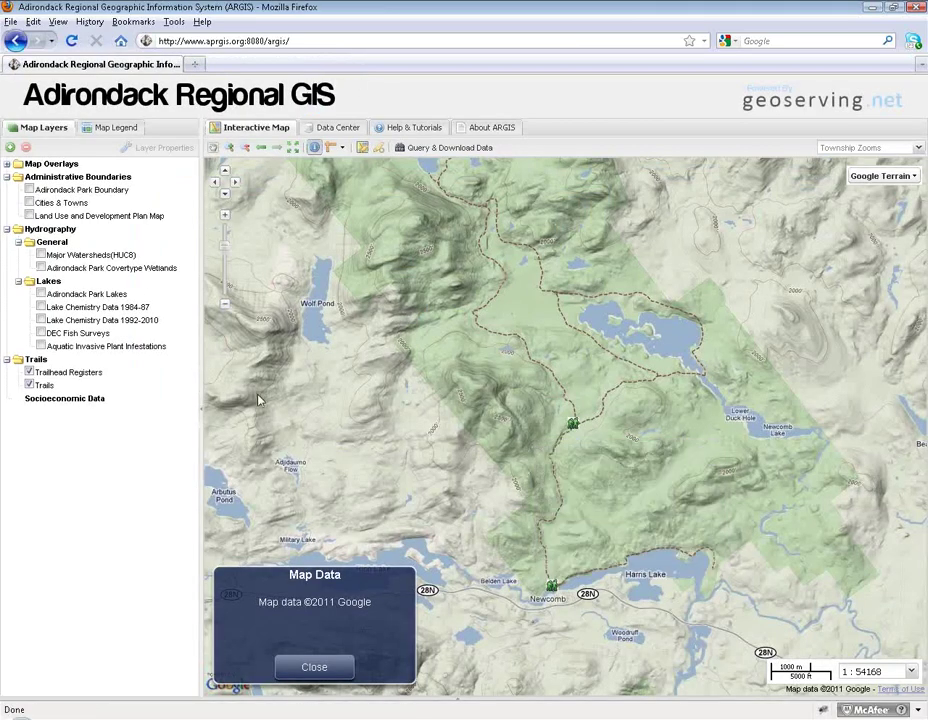
Turn on the Adirondack Park Lakes layer and identify Harris Lake, opening its survey data to review the lake and watershed characteristics
left_click(42, 295)
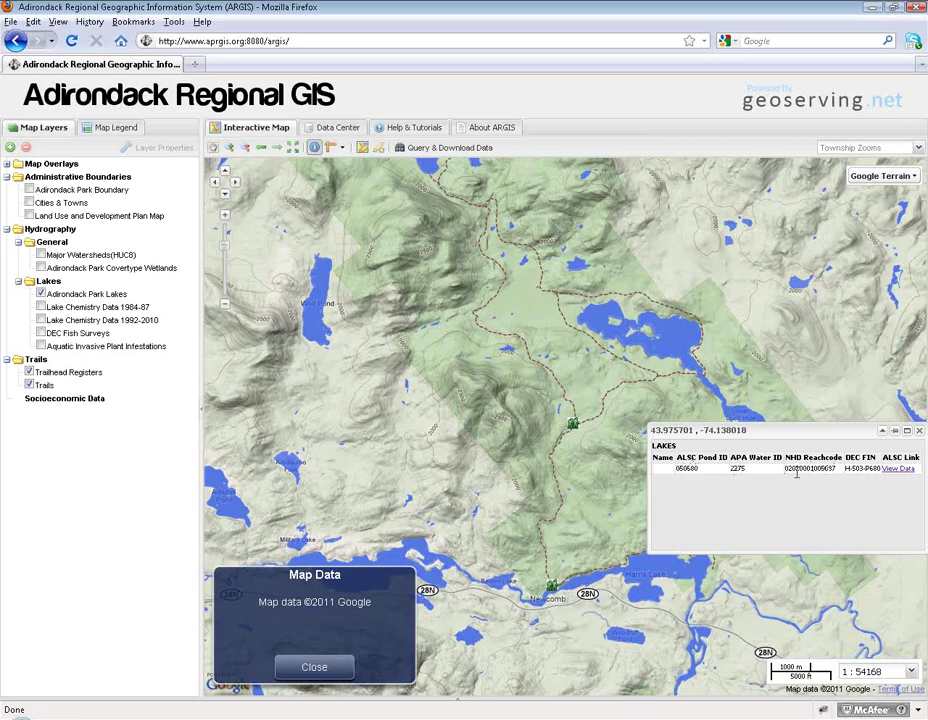
left_click(895, 470)
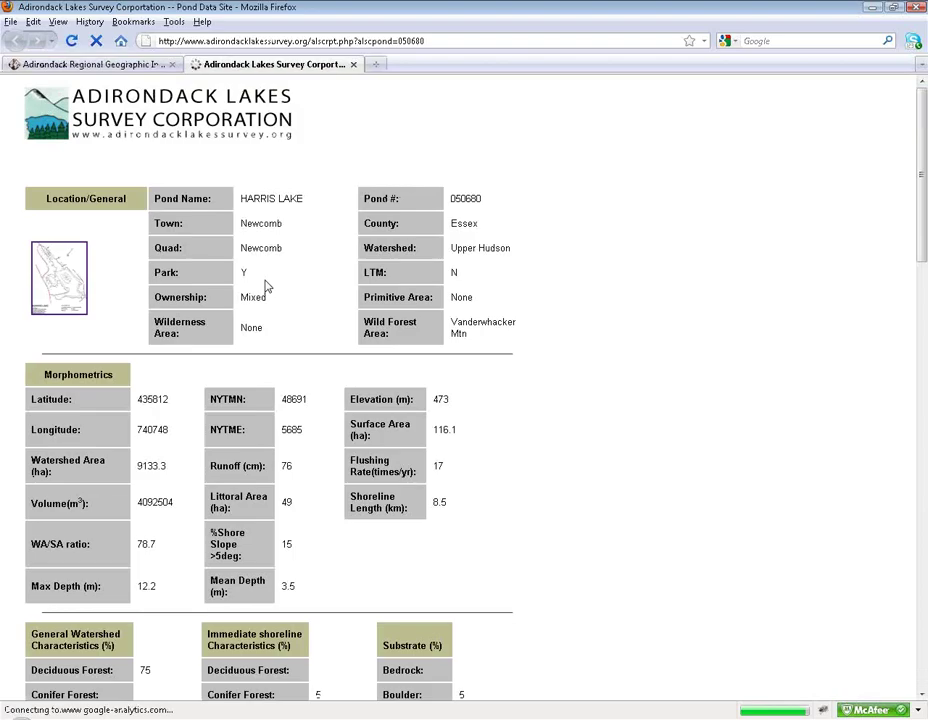
scroll(275, 320, "down", 4)
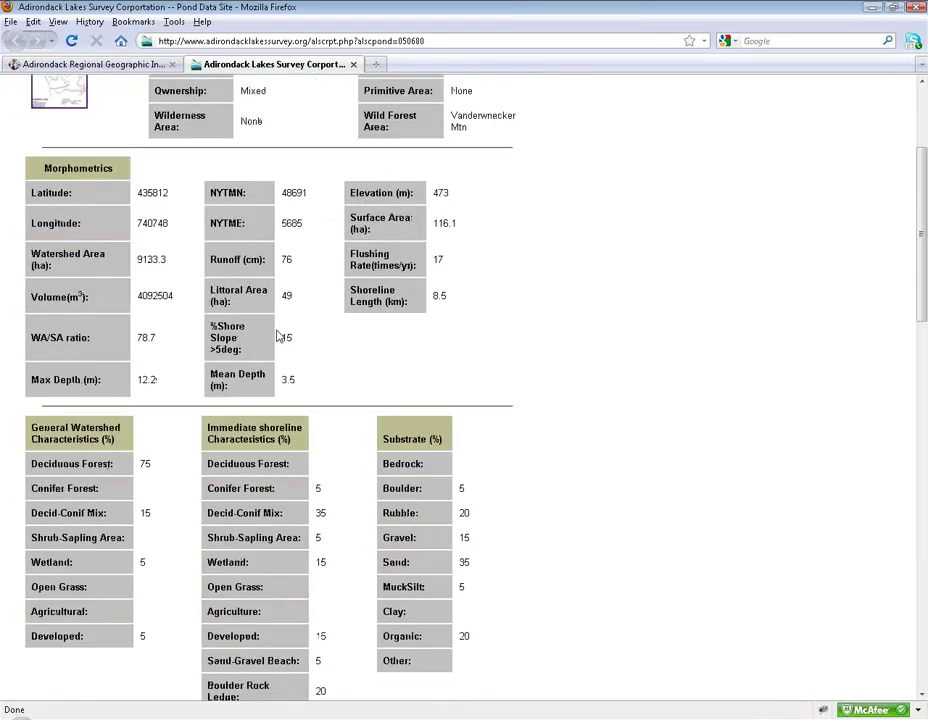
scroll(161, 464, "down", 5)
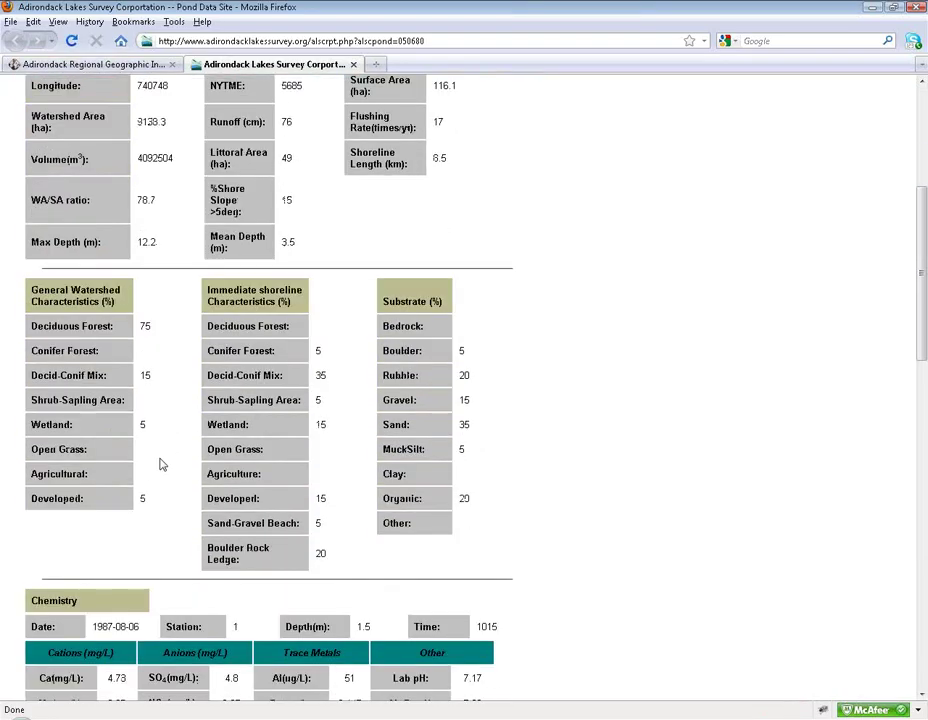
Open Harris Lake's depth contour map from its survey page, view it, and close both the map and the survey data
scroll(172, 292, "up", 10)
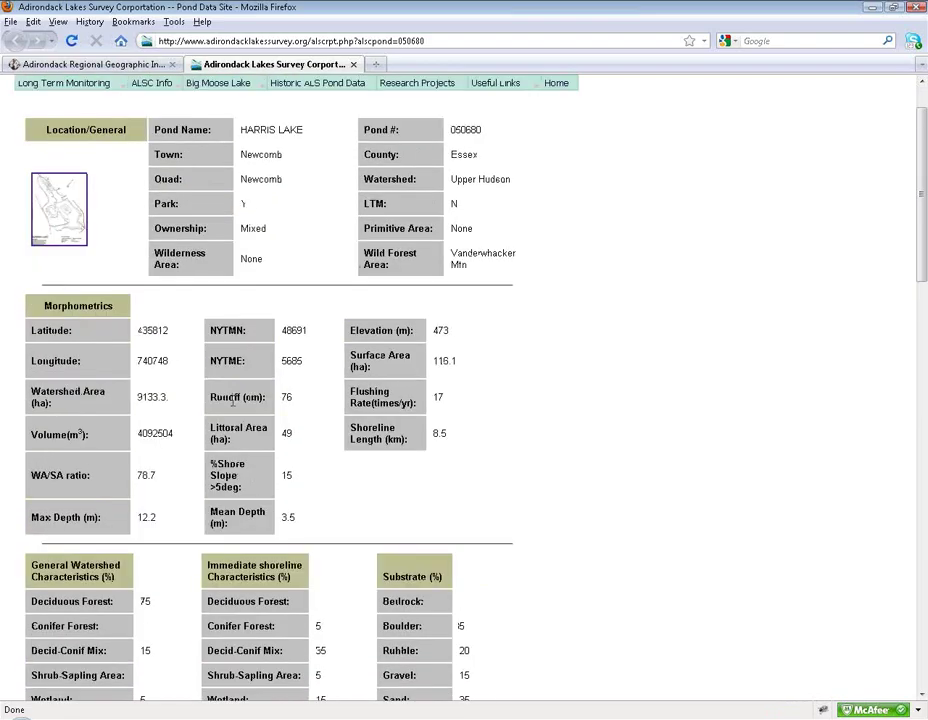
left_click(48, 212)
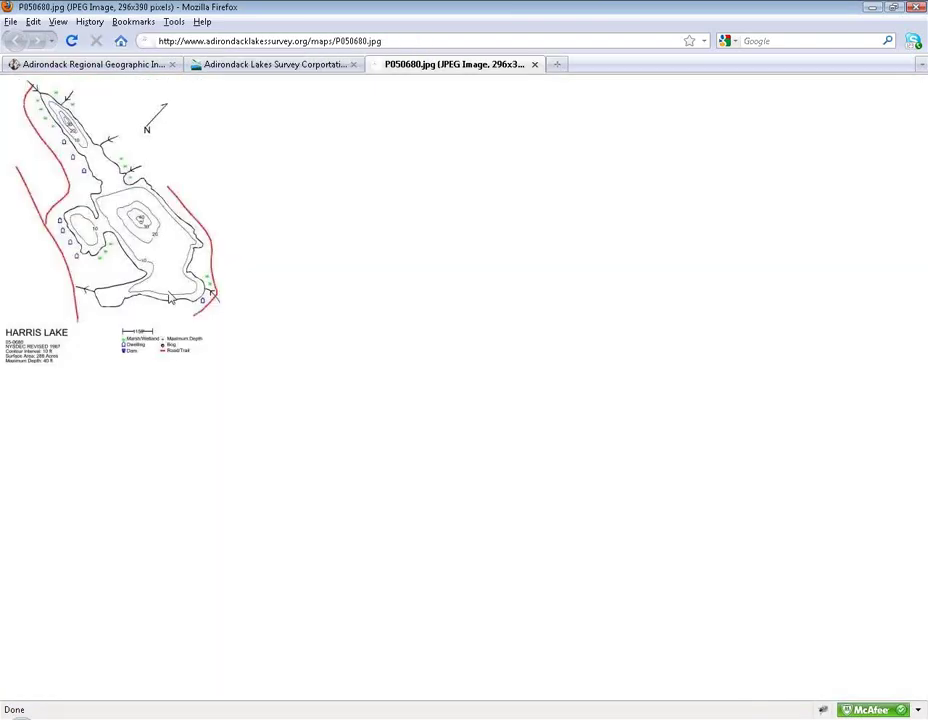
left_click(535, 64)
left_click(357, 64)
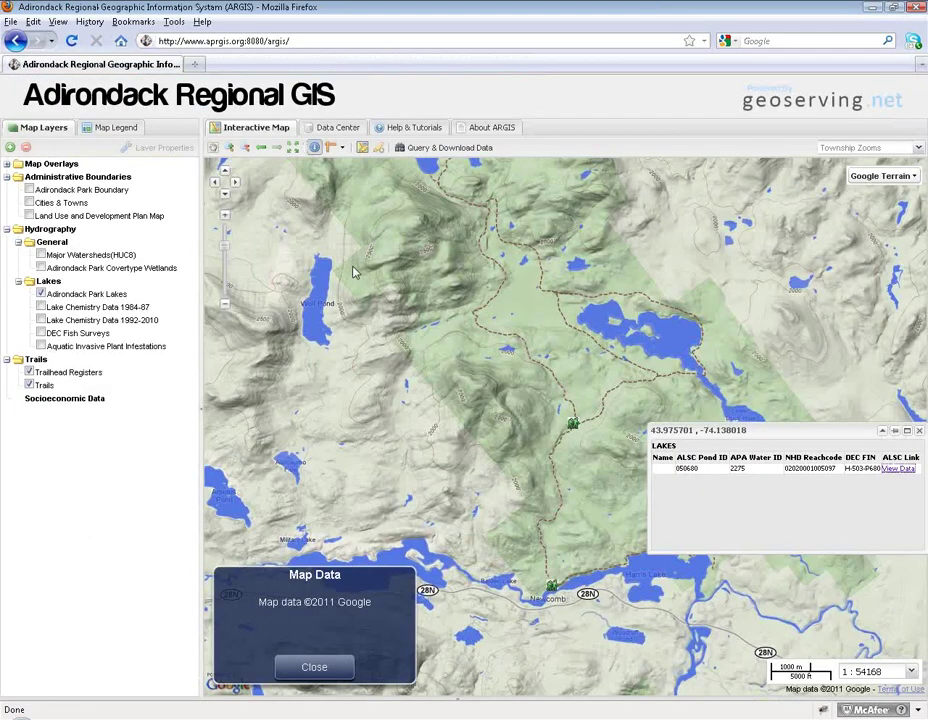
Close the lake's identify results, measure the trail's length from the Newcomb register to the large lake's southeast end, and clear the measurement
left_click(330, 148)
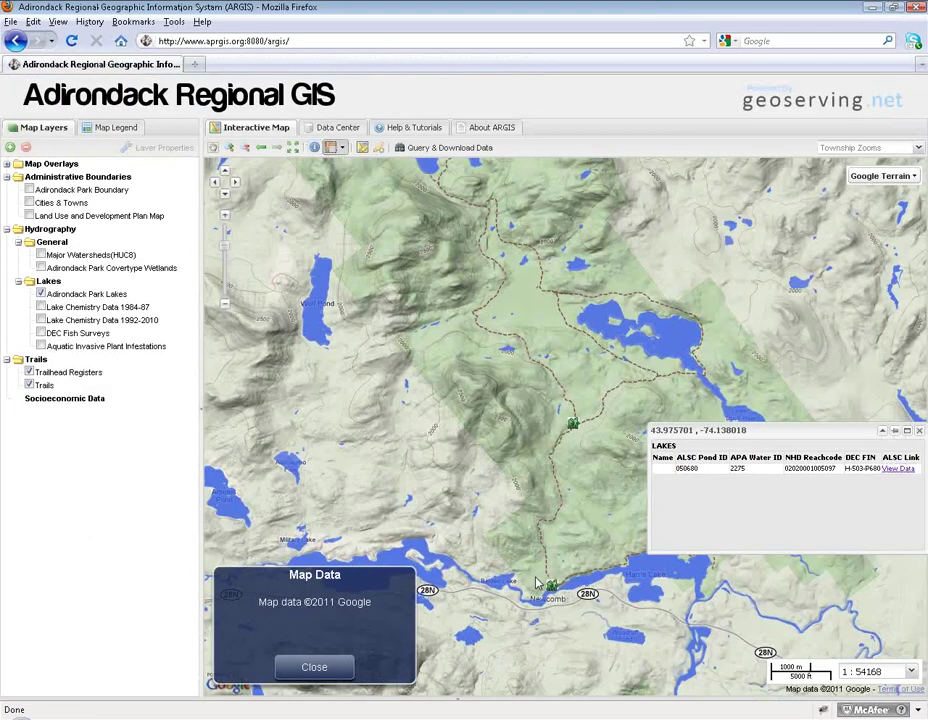
left_click(920, 431)
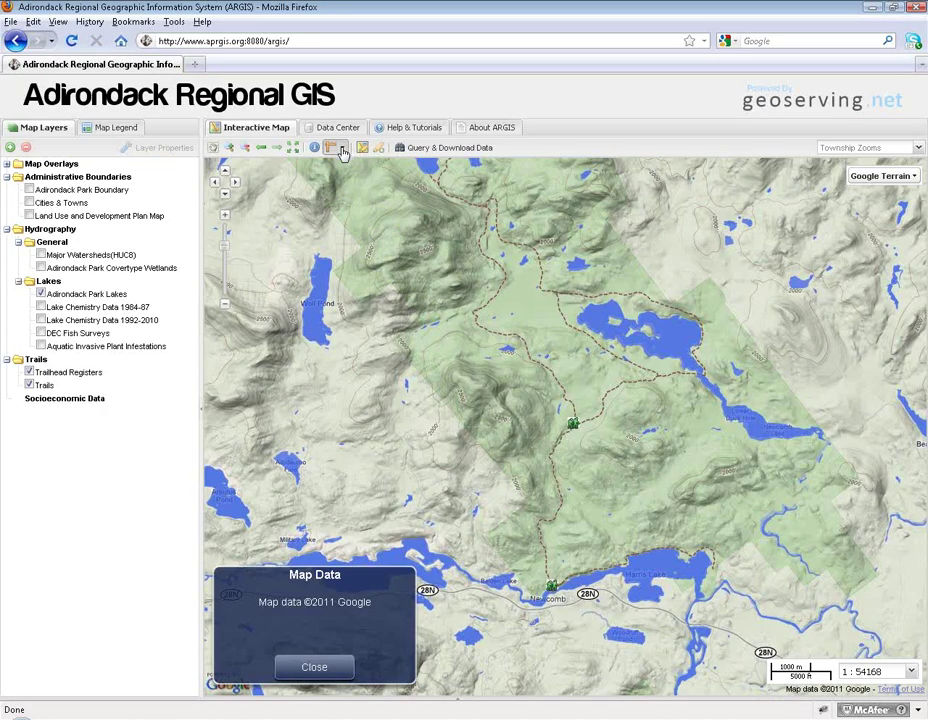
left_click(550, 592)
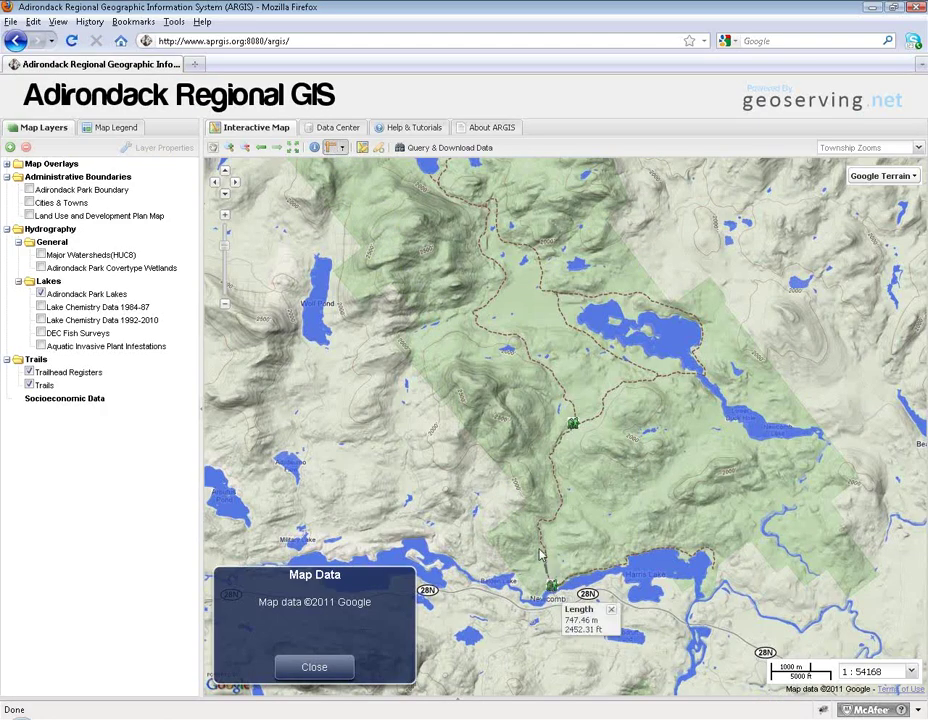
left_click(550, 541)
left_click(556, 515)
left_click(557, 478)
left_click(560, 448)
left_click(575, 423)
left_click(640, 386)
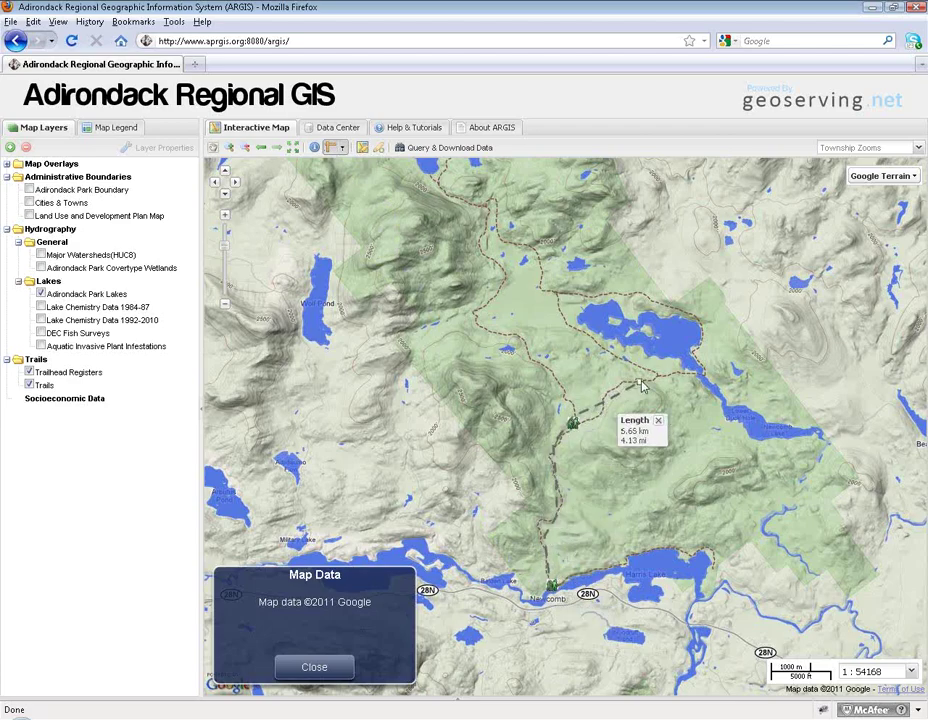
left_click(697, 378)
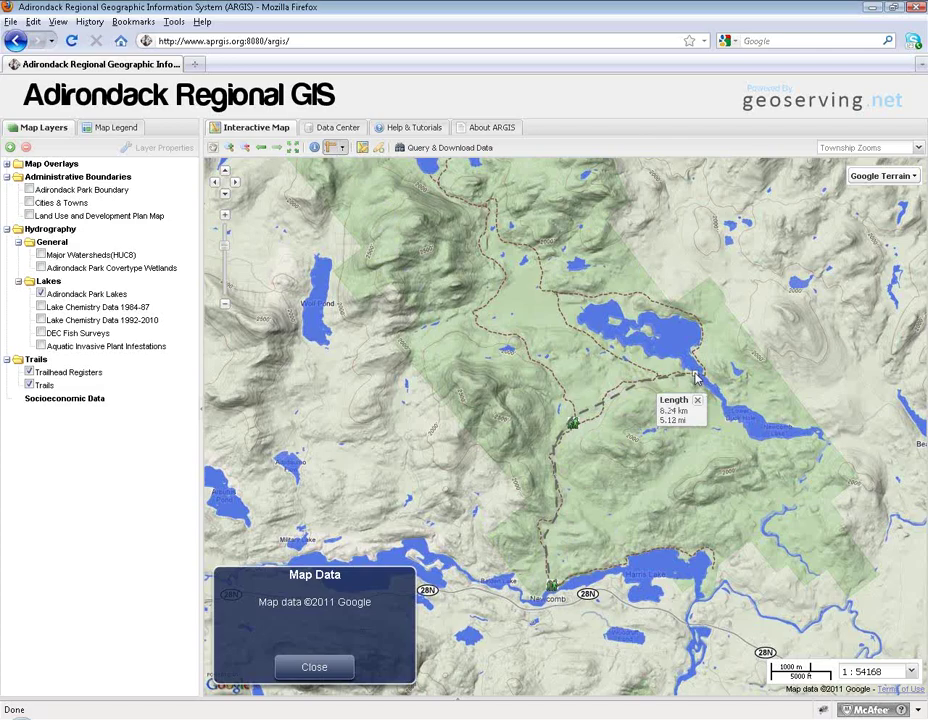
left_click(695, 377)
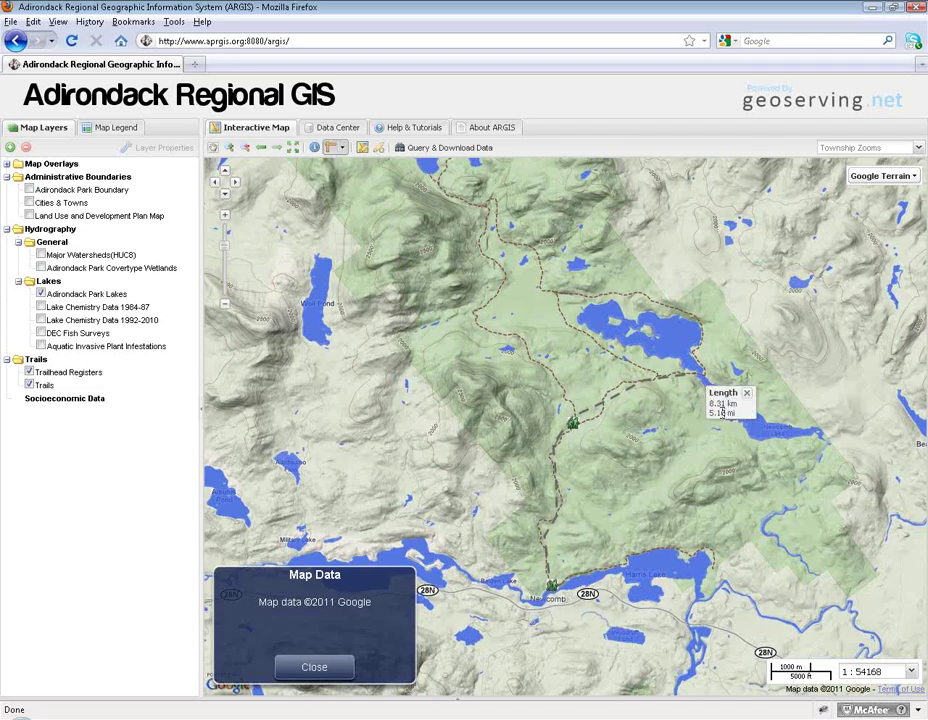
left_click(746, 393)
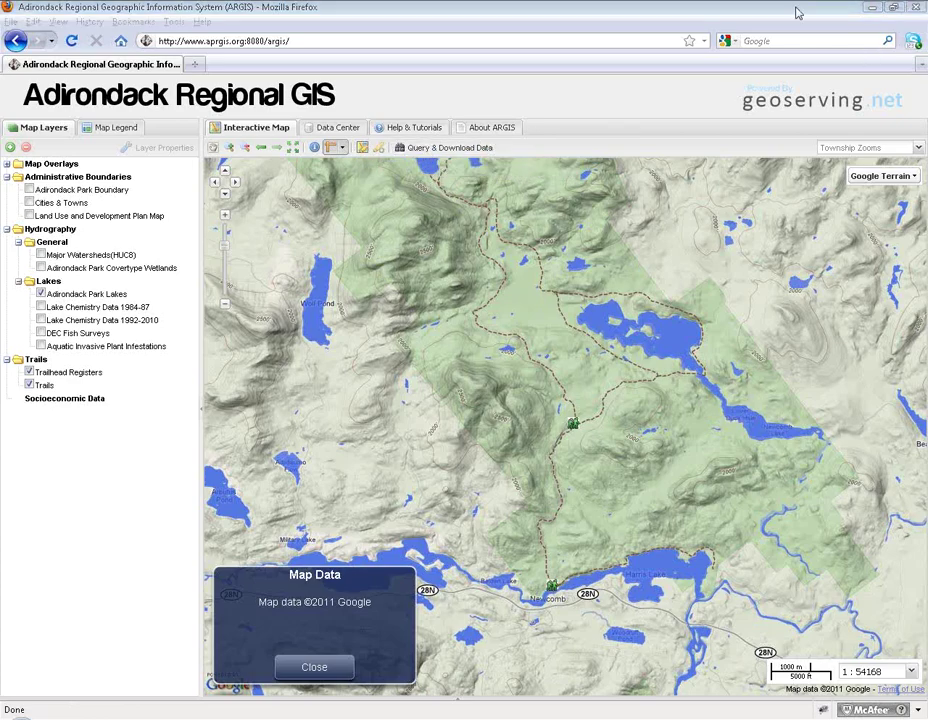
left_click(565, 76)
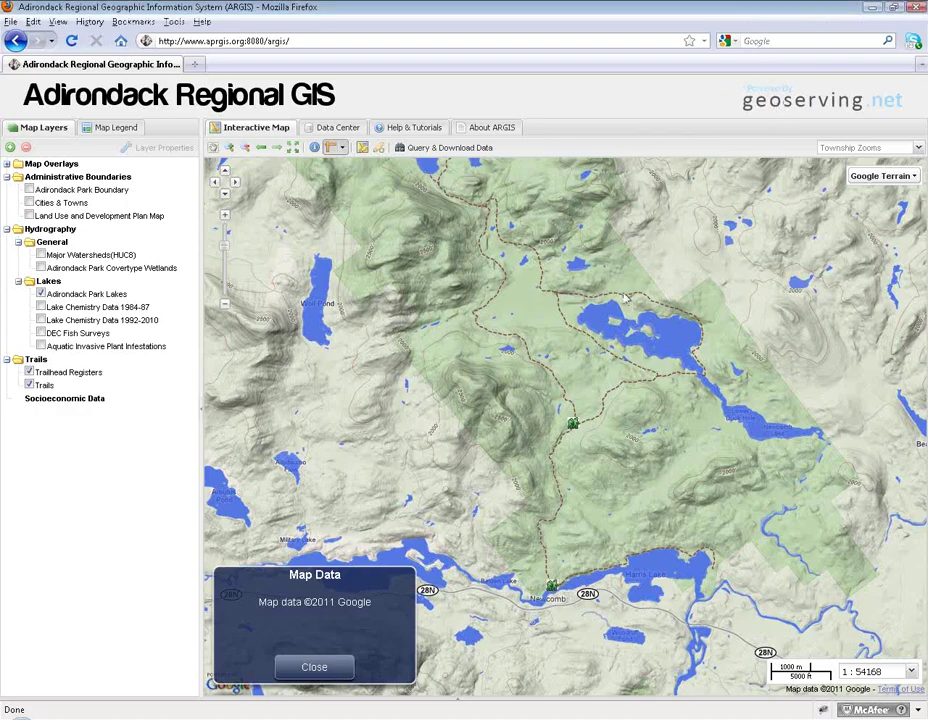